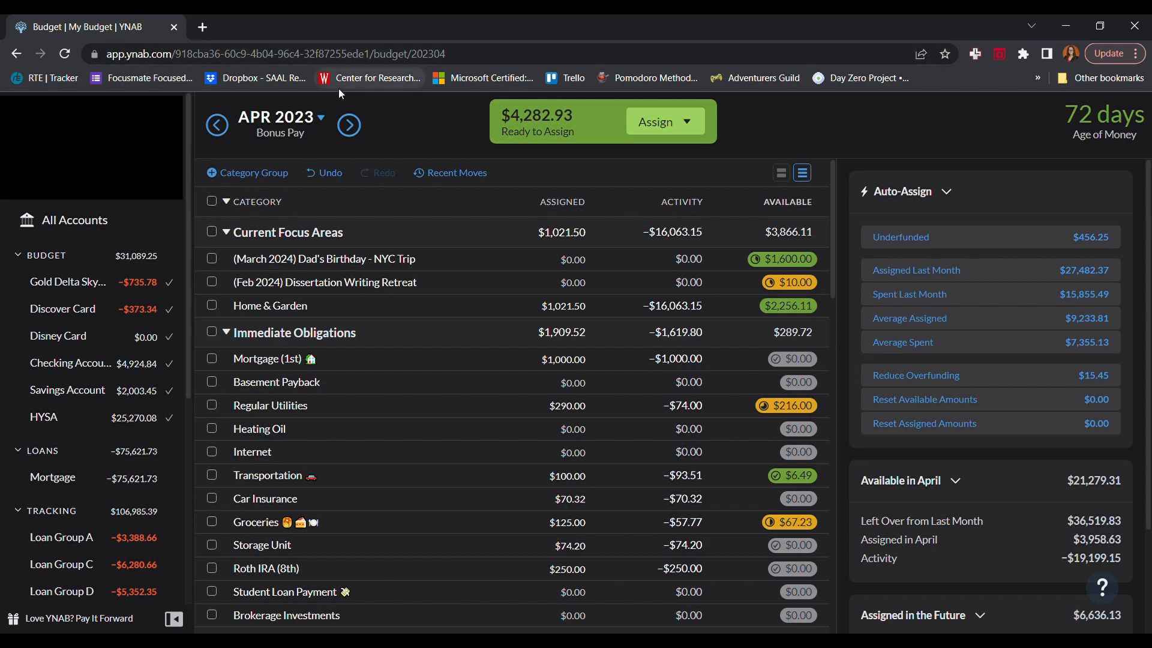
# Switch the budget to July 2023 and assign $750 to the Mortgage (1st) category
pyautogui.click(321, 119)
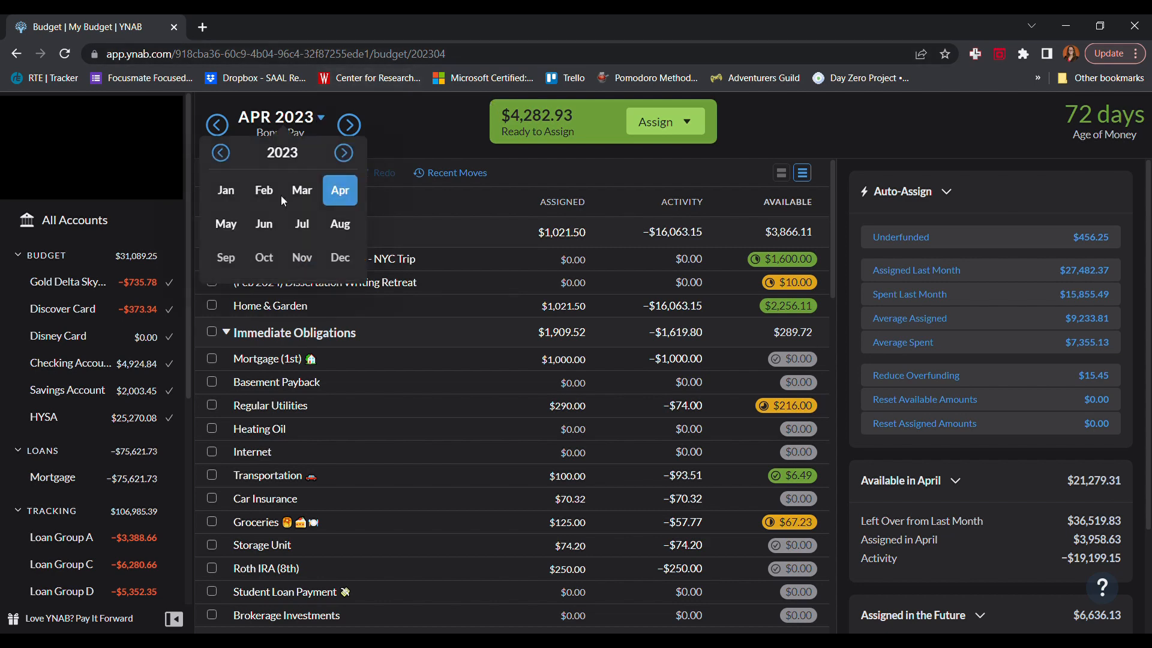
pyautogui.click(302, 224)
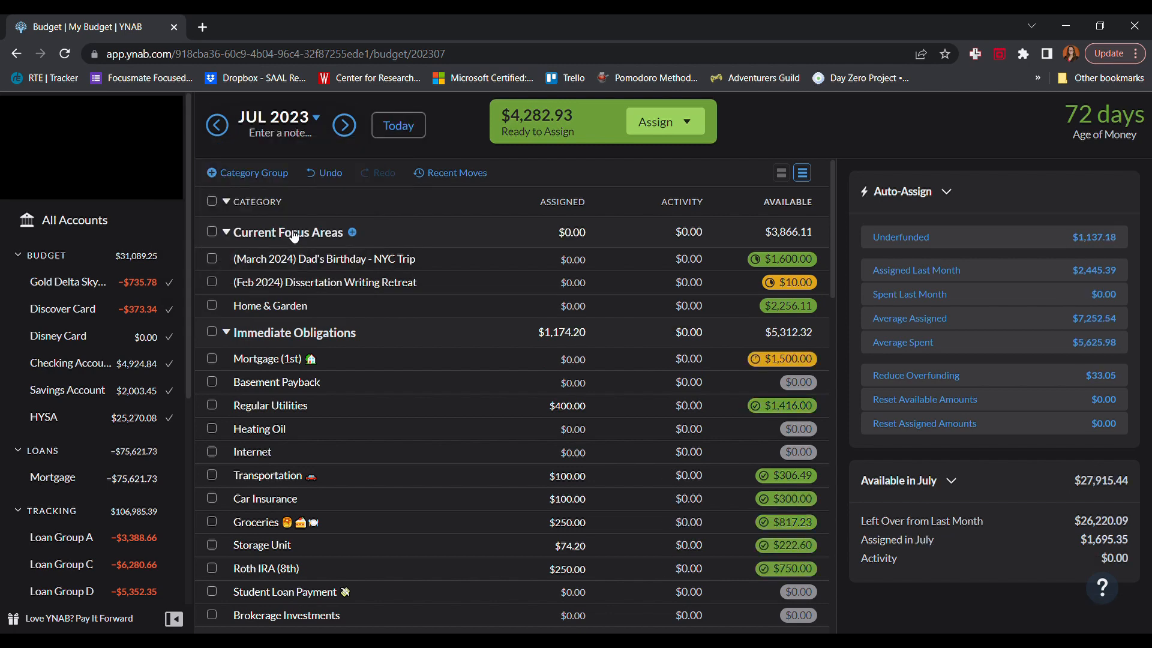
pyautogui.click(576, 359)
pyautogui.write('750')
pyautogui.press('Return')
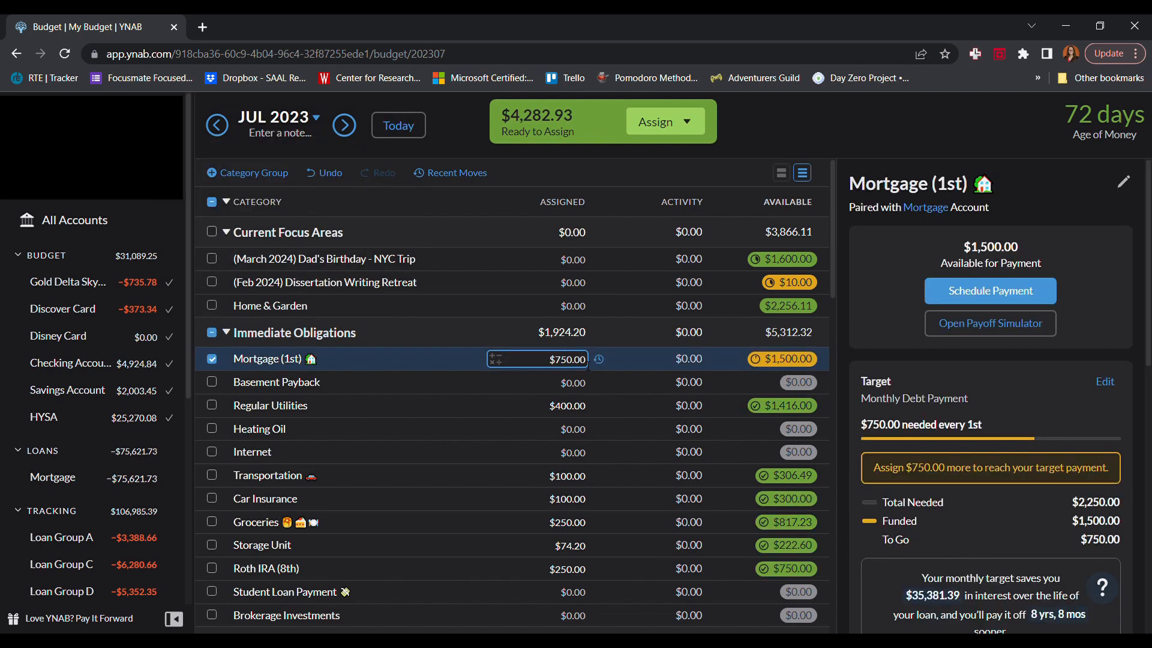
pyautogui.click(213, 362)
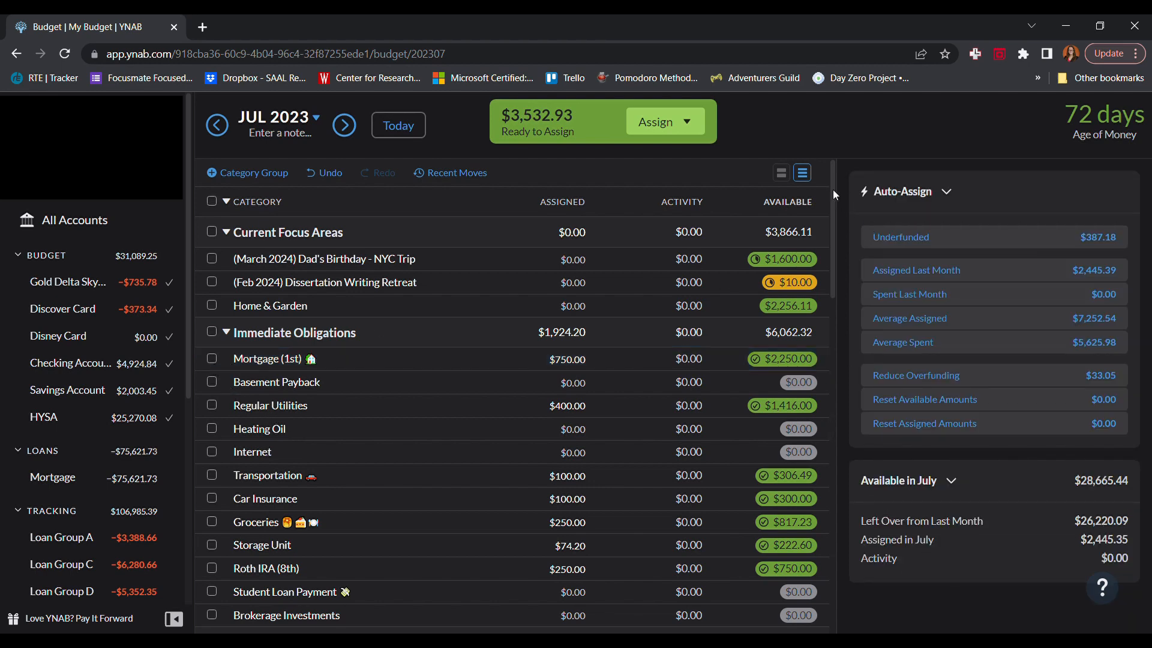
# Return to the current month, April 2023, and assign $2,400 to the (March 2024) Dad's Birthday - NYC Trip category
pyautogui.moveTo(832, 189); pyautogui.dragTo(808, 140)
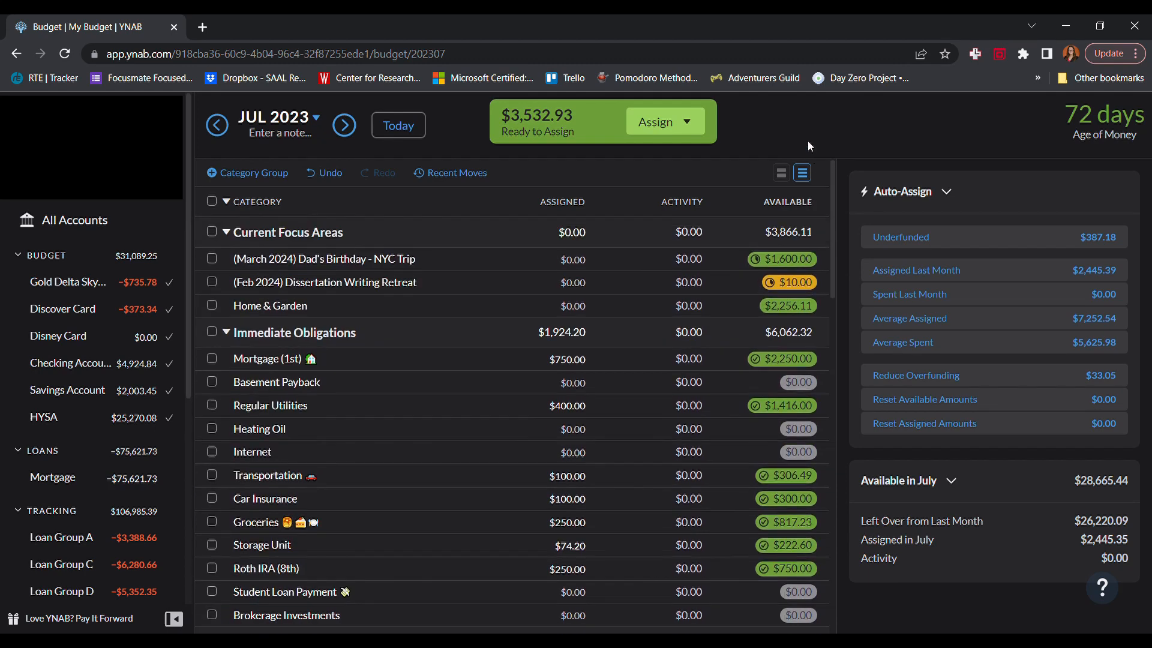
pyautogui.click(390, 135)
pyautogui.click(575, 259)
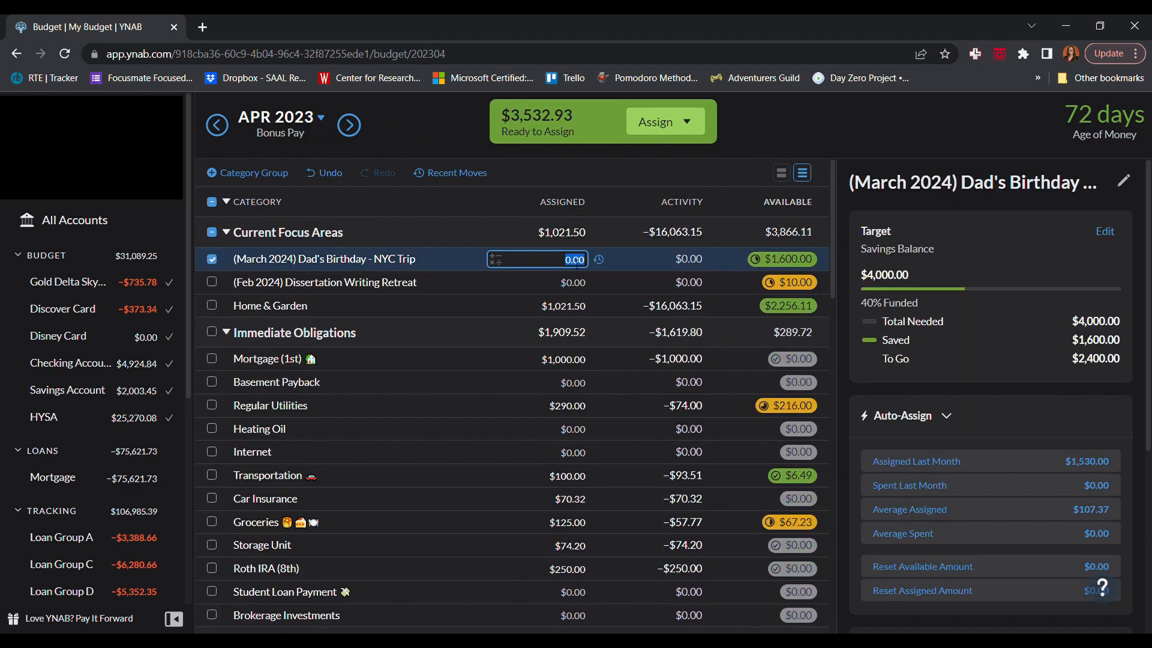
pyautogui.write('2400')
pyautogui.press('Return')
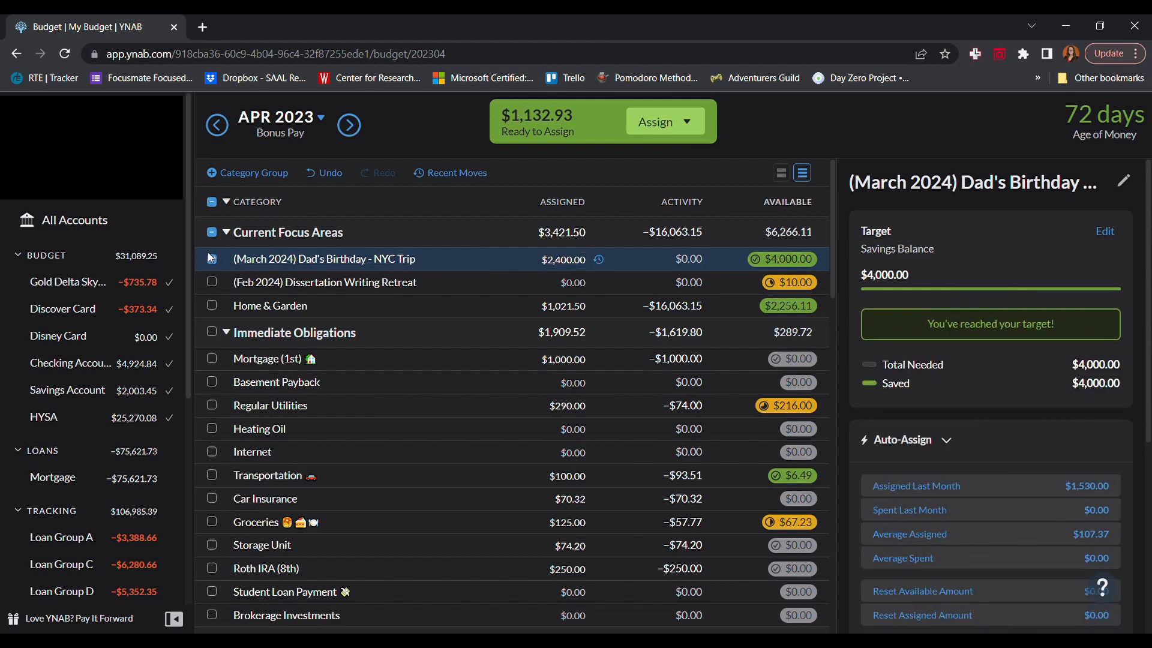
pyautogui.click(211, 258)
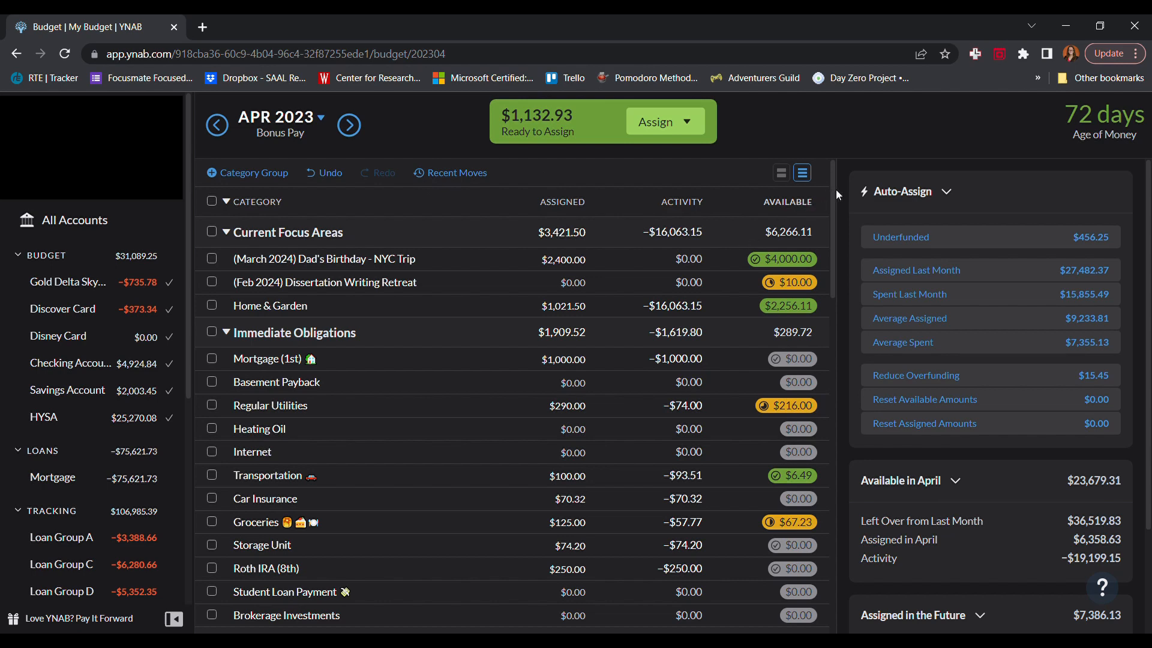
# Move the Dad's Birthday - NYC Trip category into Travel Plans below NASPA - Seattle and change its name prefix to (Apr 2024)
pyautogui.moveTo(418, 262); pyautogui.dragTo(402, 424)
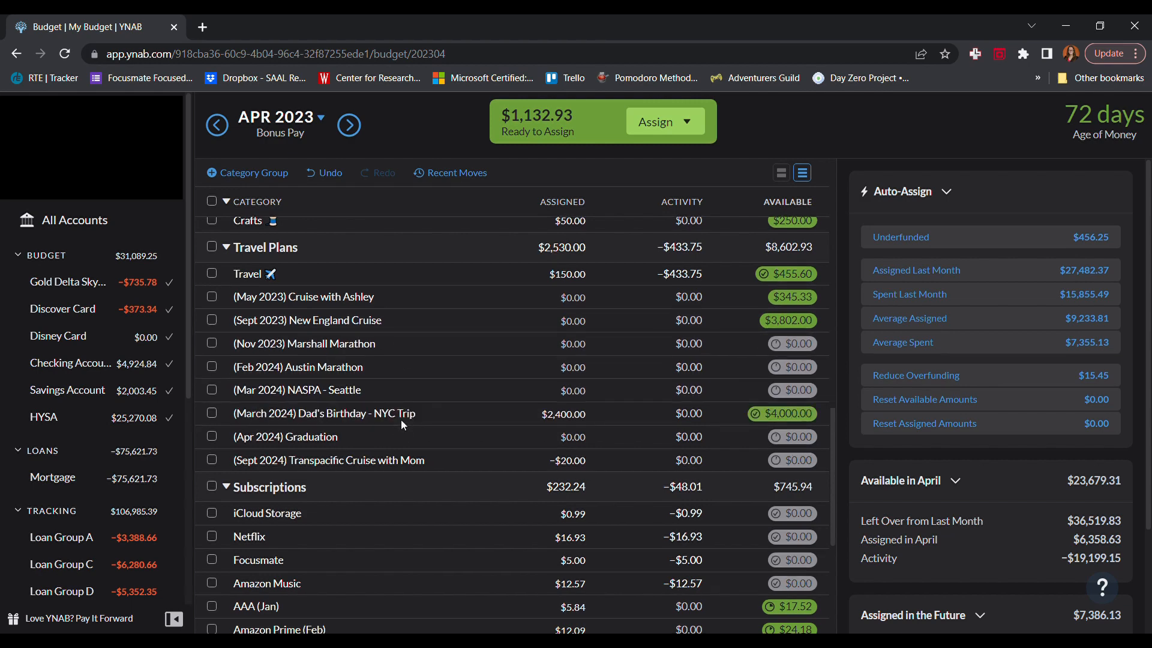
pyautogui.click(254, 420)
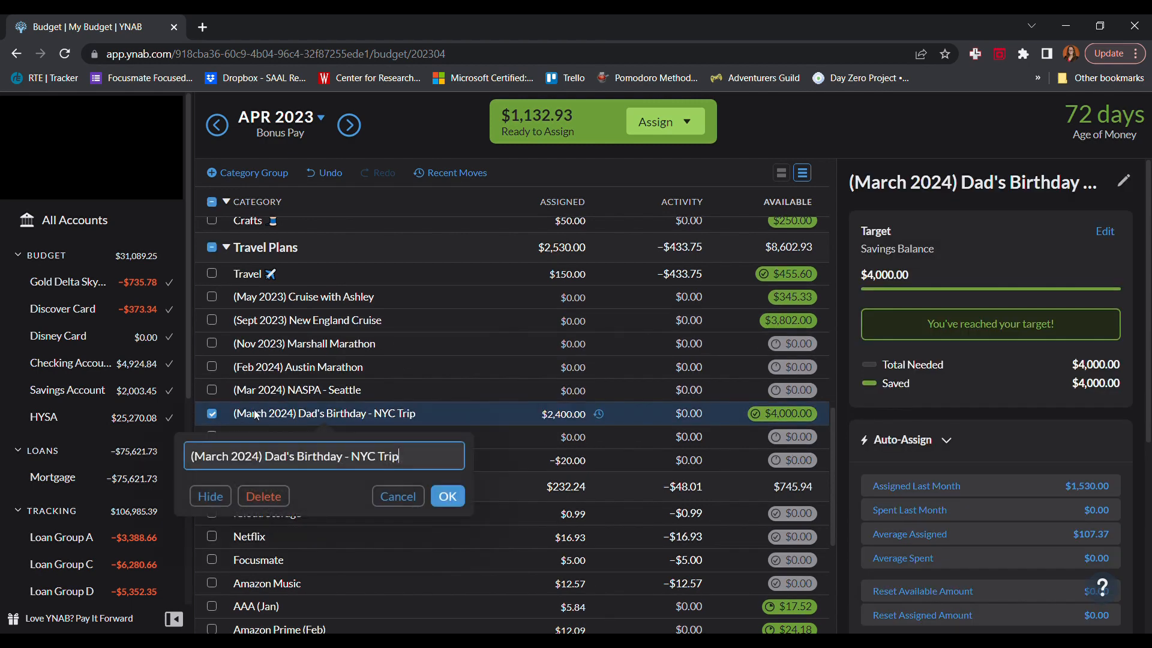
pyautogui.moveTo(232, 468); pyautogui.dragTo(200, 472)
pyautogui.write('Apr')
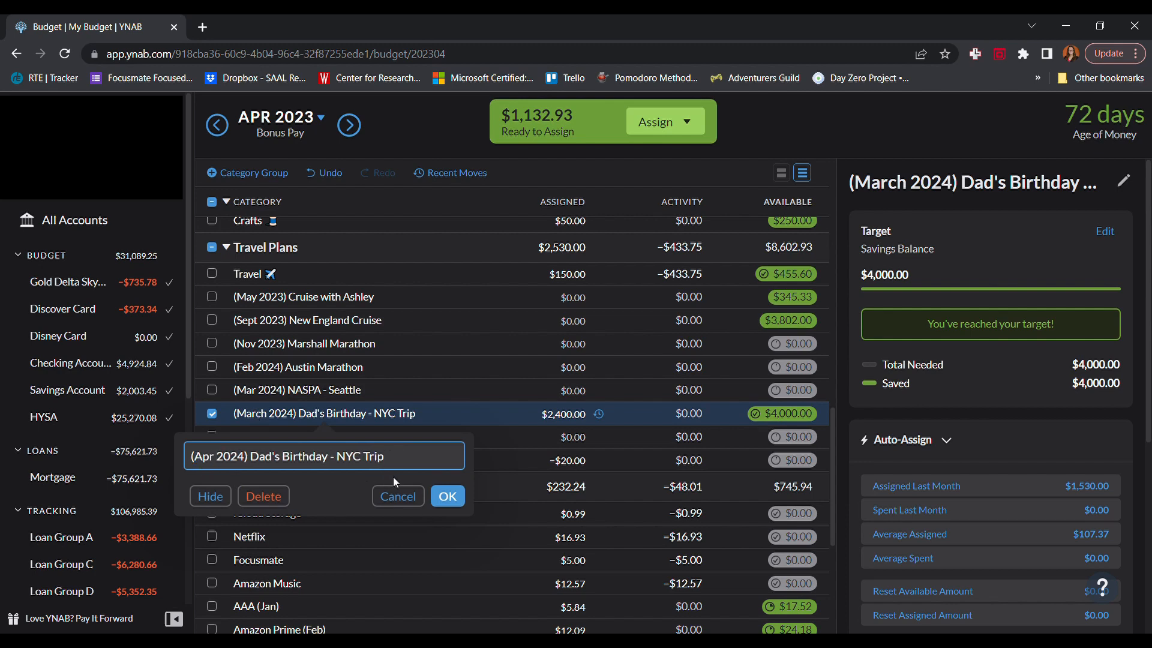
pyautogui.click(448, 496)
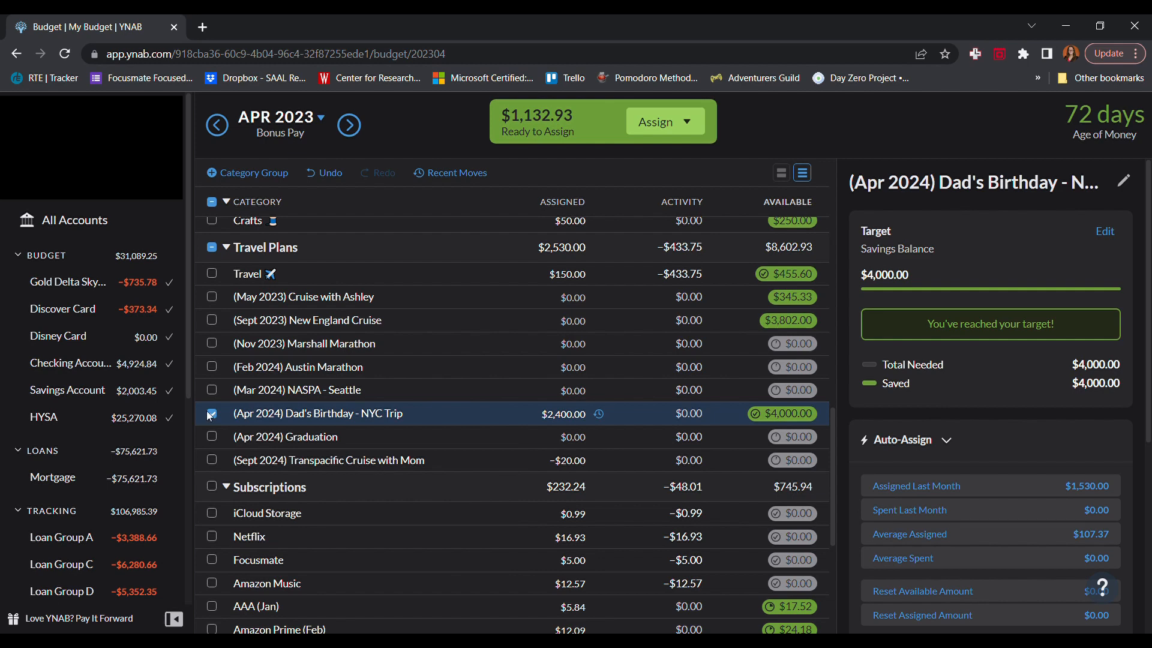
pyautogui.scroll(2, 833, 397)
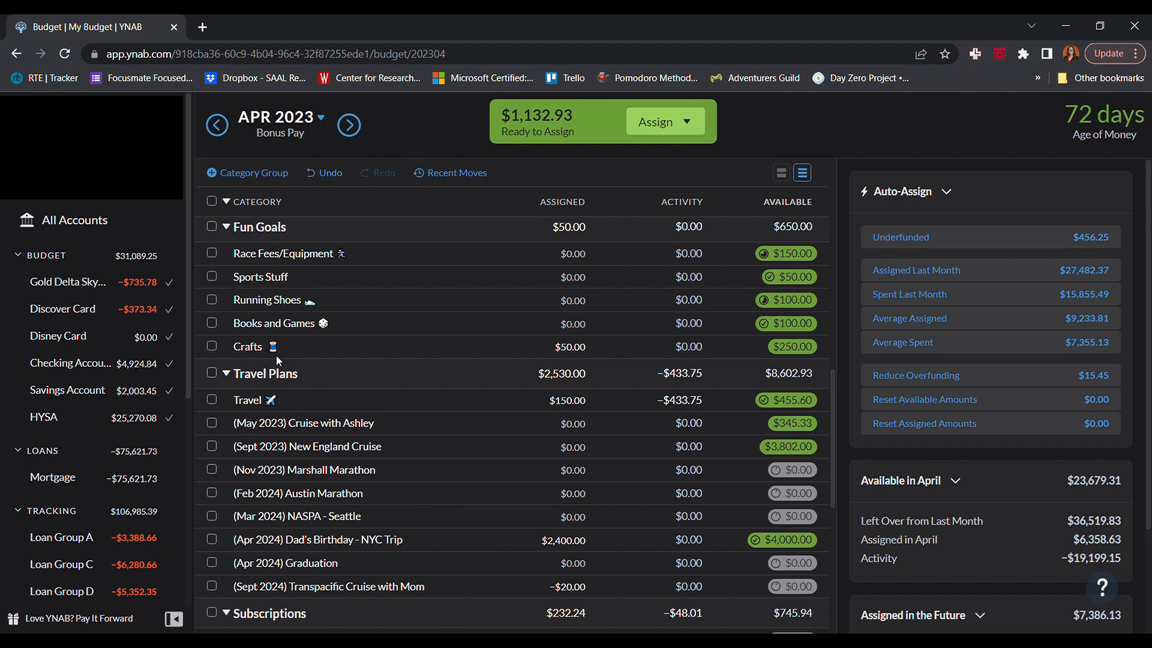
pyautogui.click(226, 374)
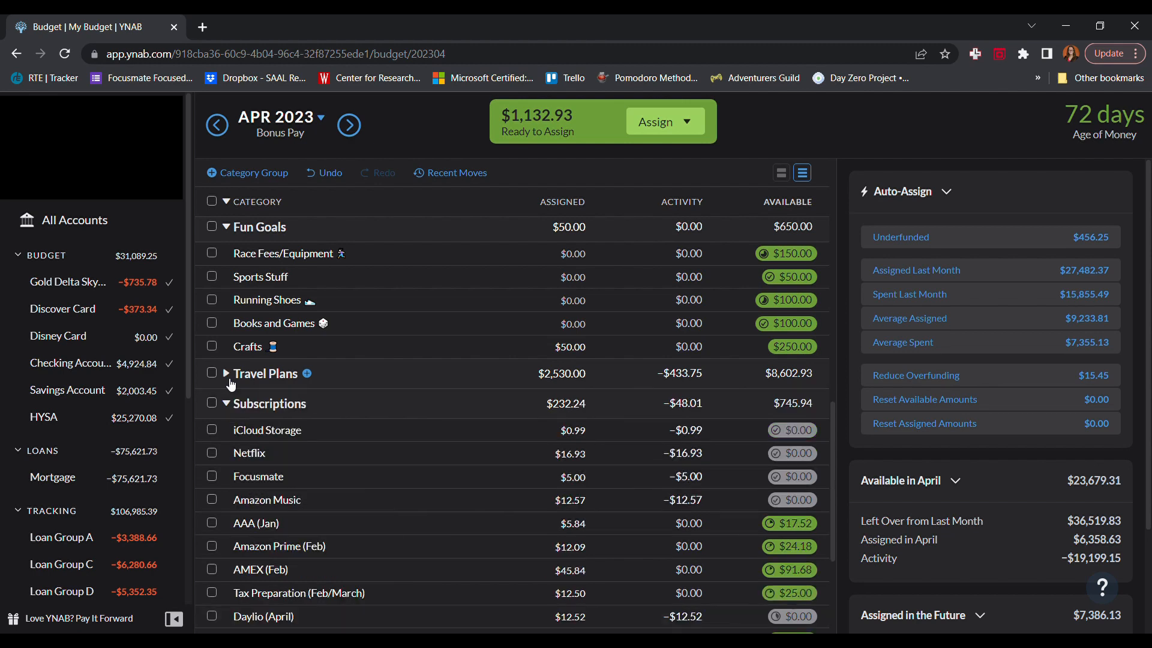
pyautogui.click(227, 375)
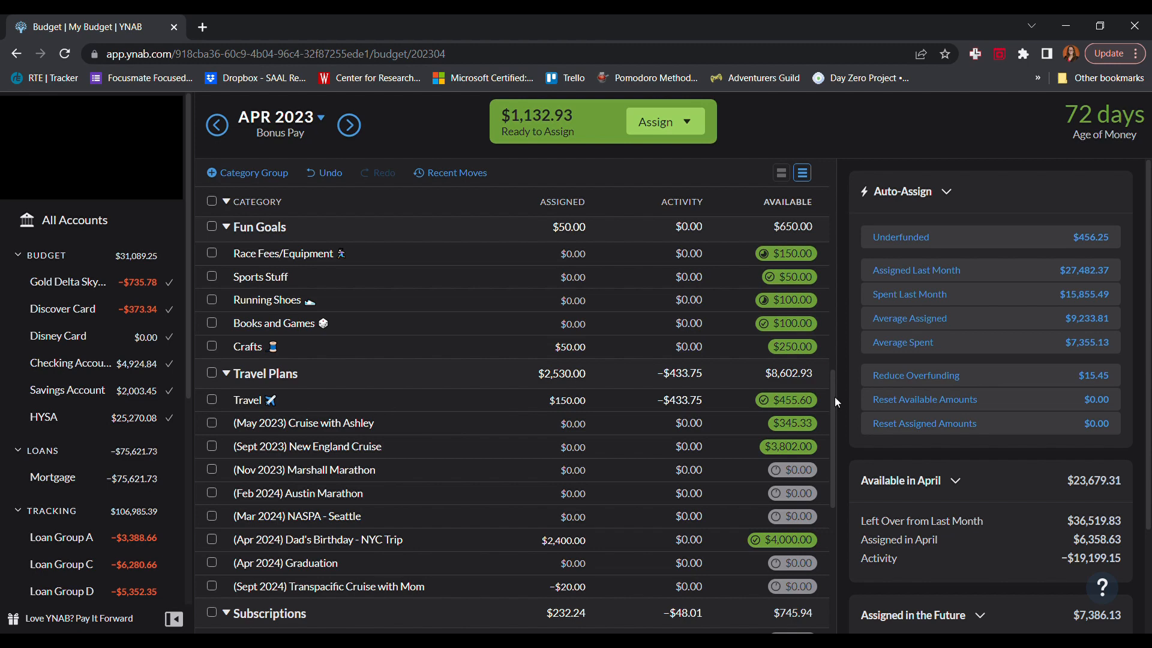
# Move the (Nov 2023) Marshall Marathon category from Travel Plans to Current Focus Areas, between Dissertation Writing Retreat and Home & Garden
pyautogui.moveTo(834, 397); pyautogui.dragTo(826, 178)
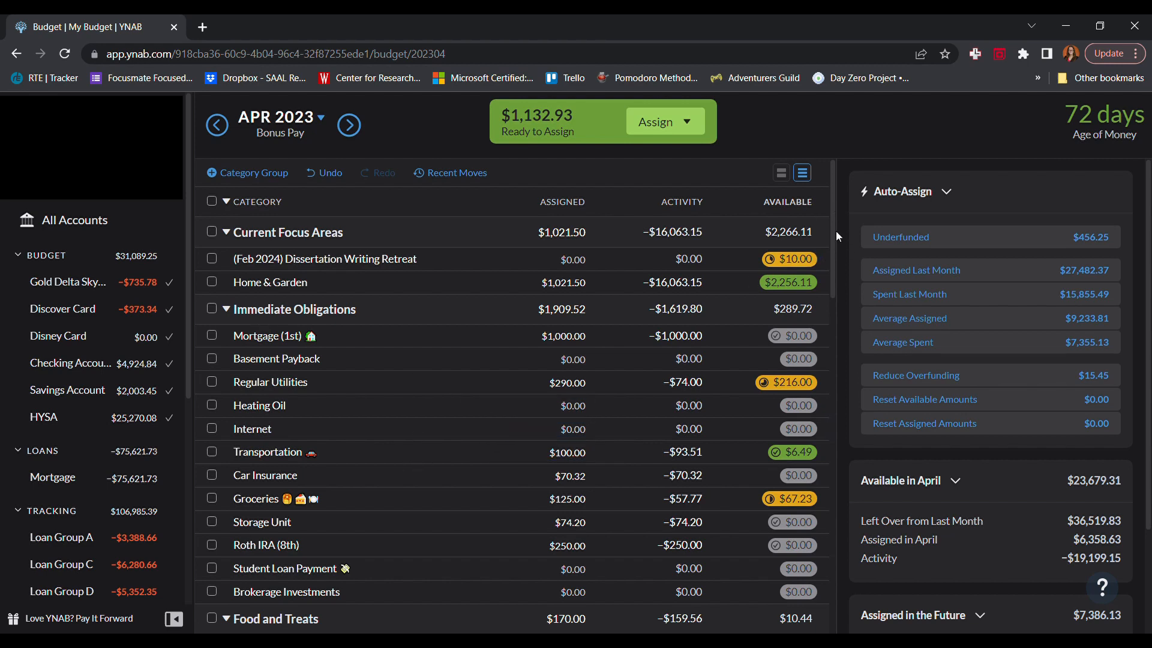
pyautogui.moveTo(836, 232); pyautogui.dragTo(834, 453)
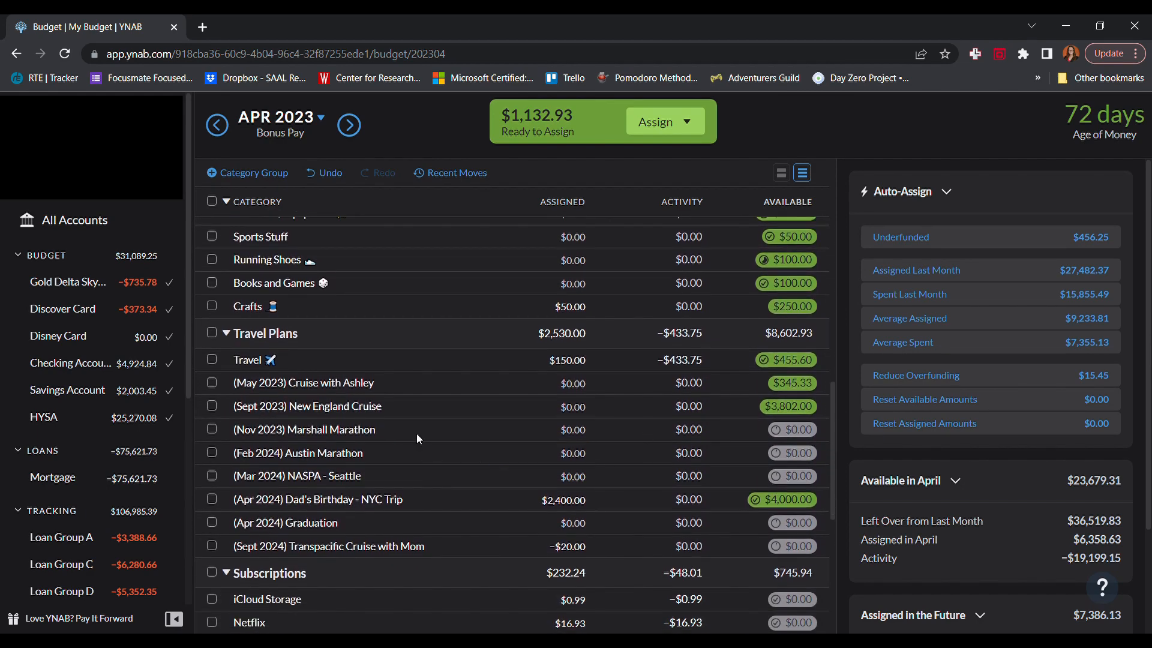
pyautogui.moveTo(417, 433); pyautogui.dragTo(417, 283)
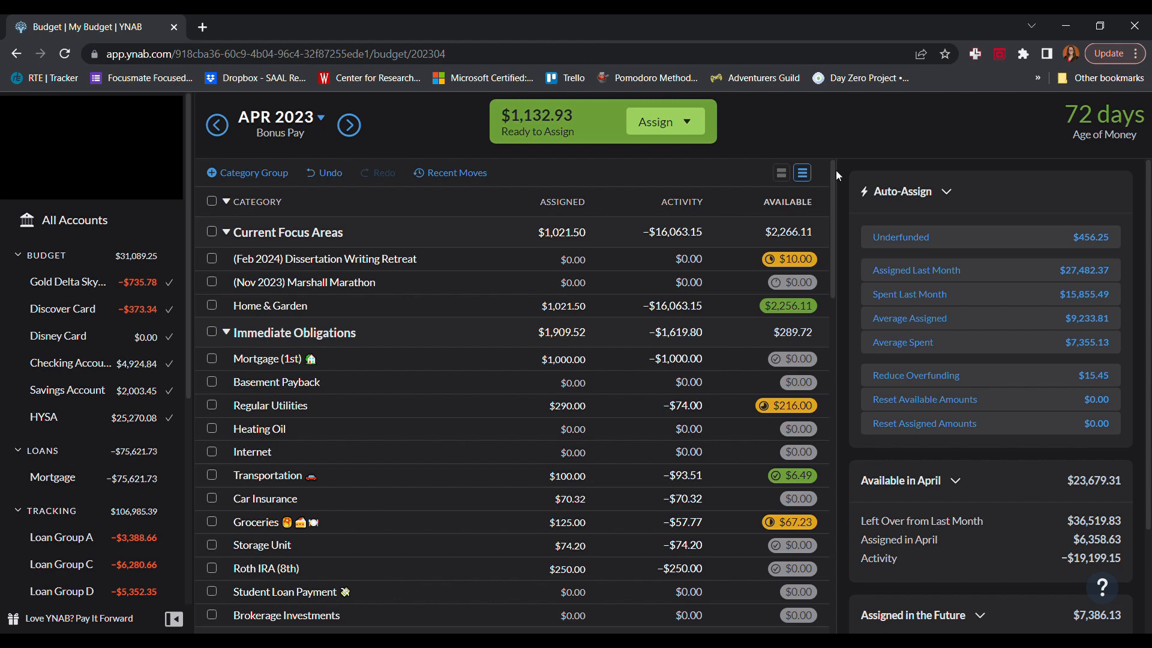
# In Fun Goals, assign $50 to Race Fees/Equipment and $60 to Running Shoes
pyautogui.moveTo(836, 171); pyautogui.dragTo(834, 419)
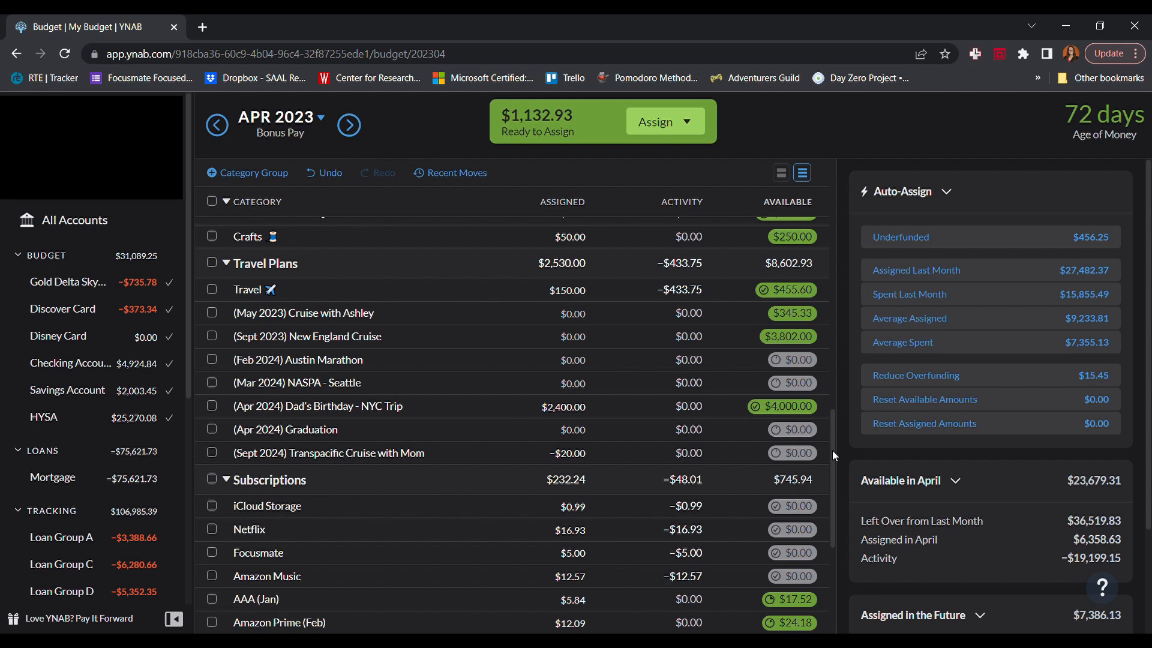
pyautogui.moveTo(833, 450); pyautogui.dragTo(815, 370)
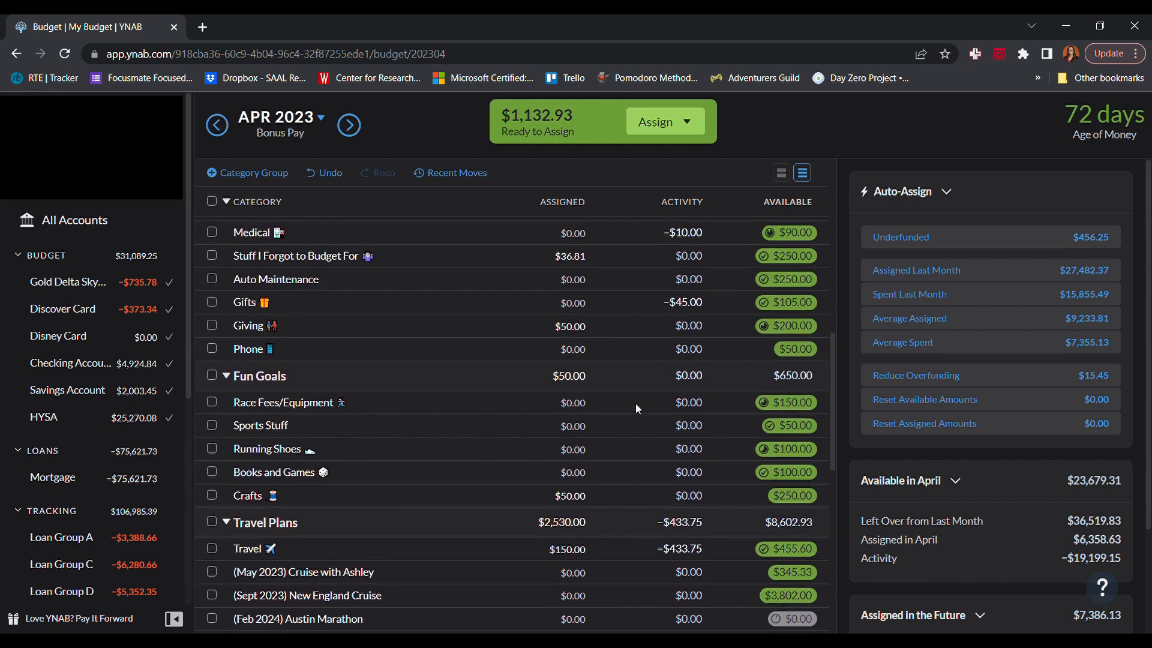
pyautogui.click(563, 404)
pyautogui.write('50')
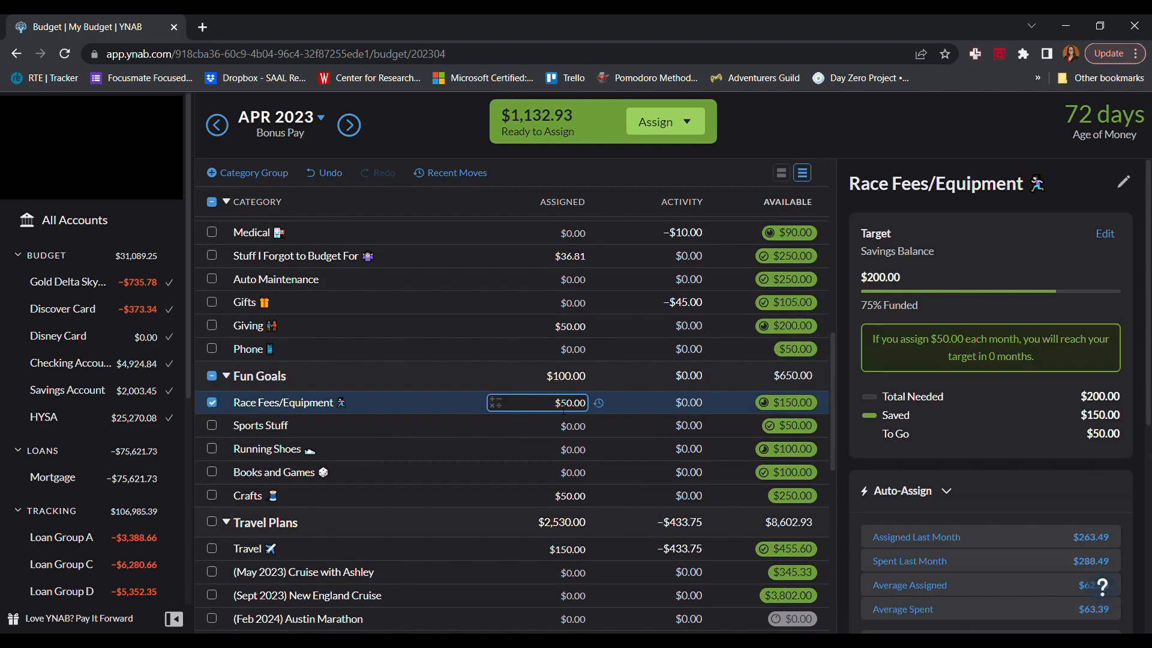
pyautogui.press('Return')
pyautogui.click(574, 450)
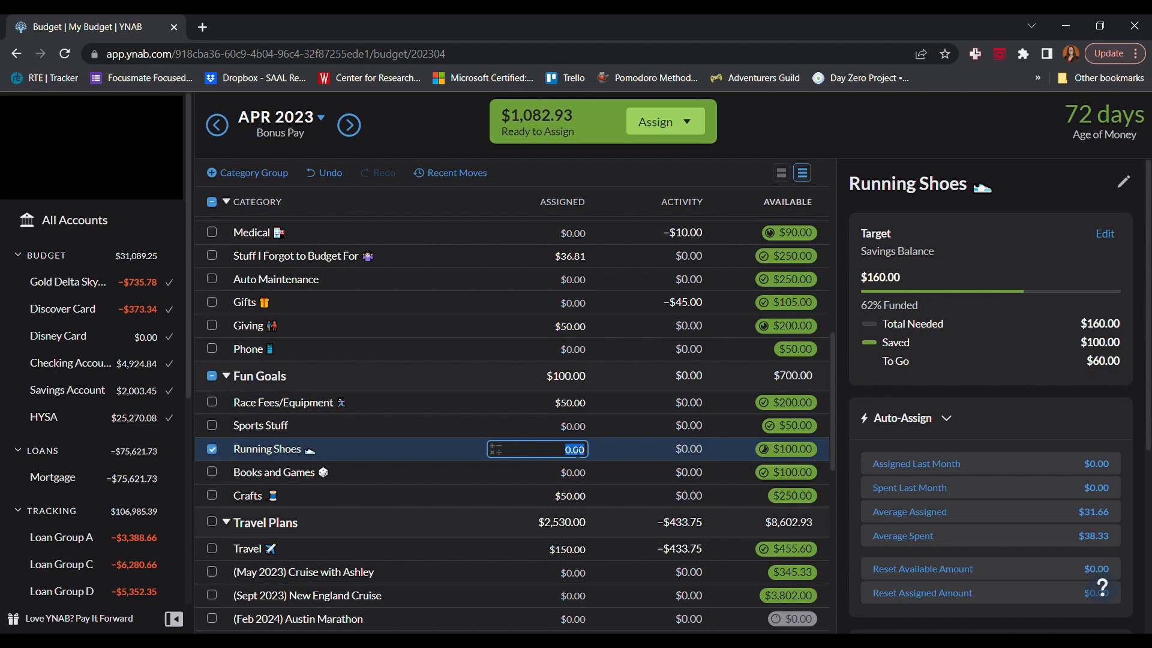
pyautogui.write('60')
pyautogui.press('Return')
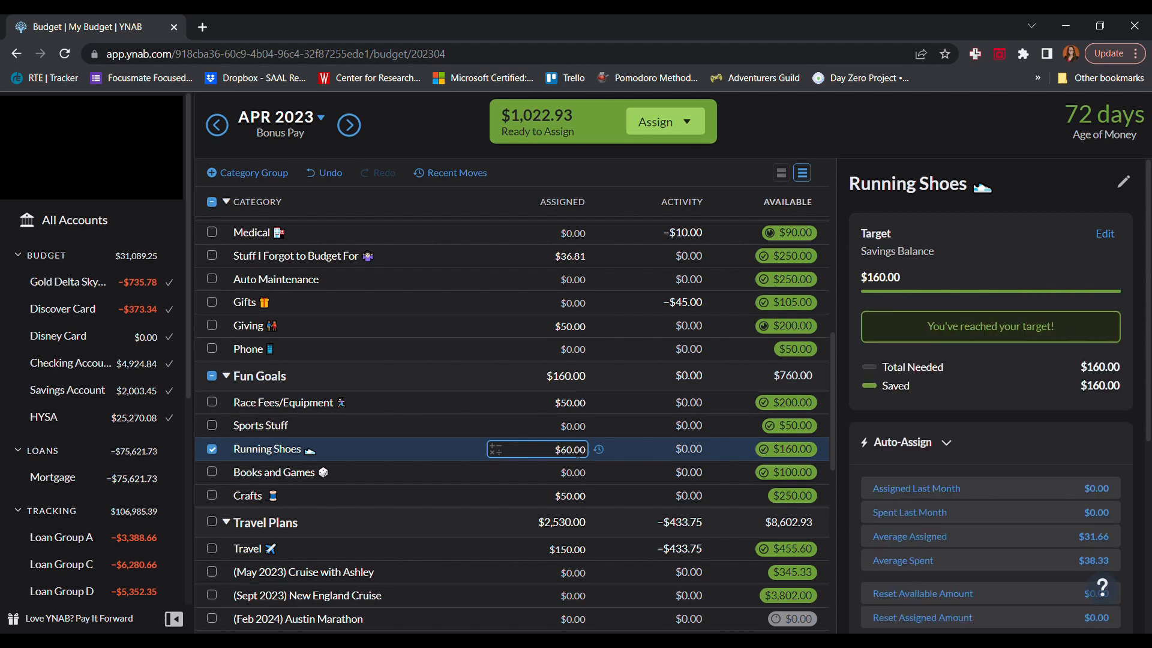
pyautogui.click(212, 449)
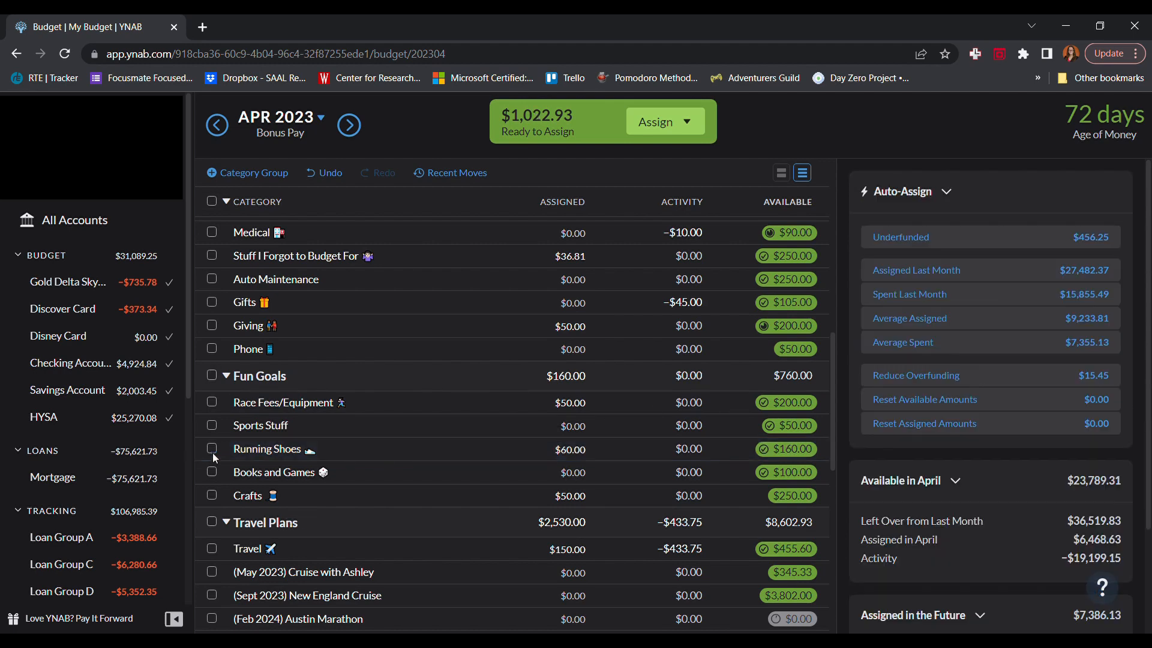
# Set the assigned amount of the Giving category in True Expenses to $100
pyautogui.click(577, 327)
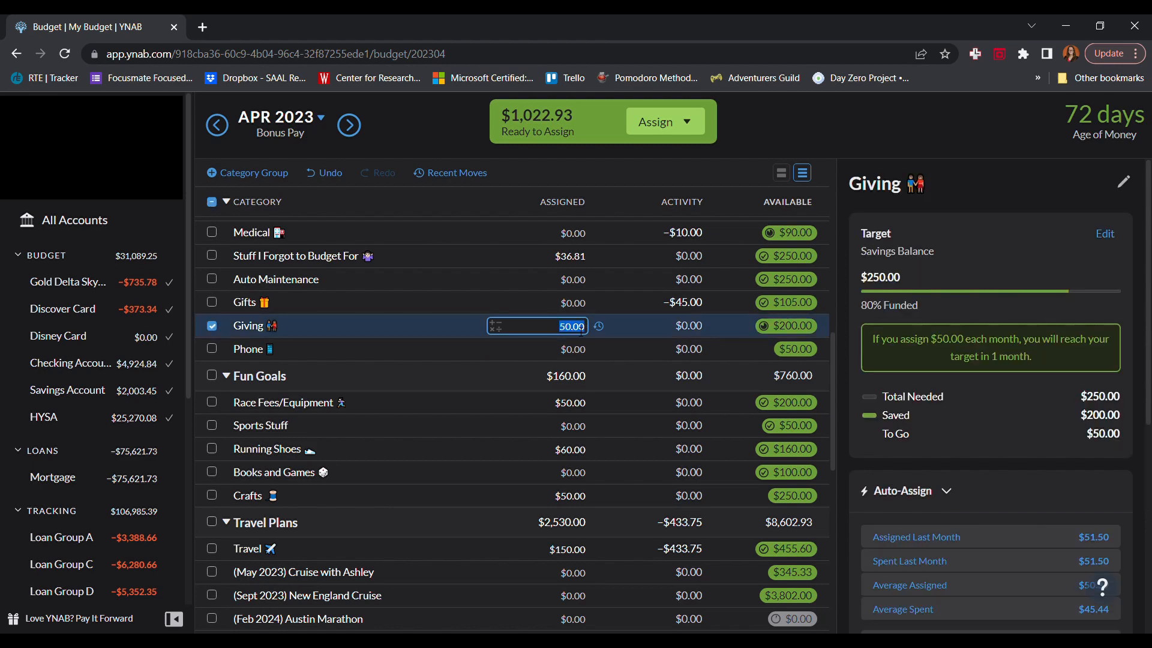
pyautogui.write('100')
pyautogui.press('Return')
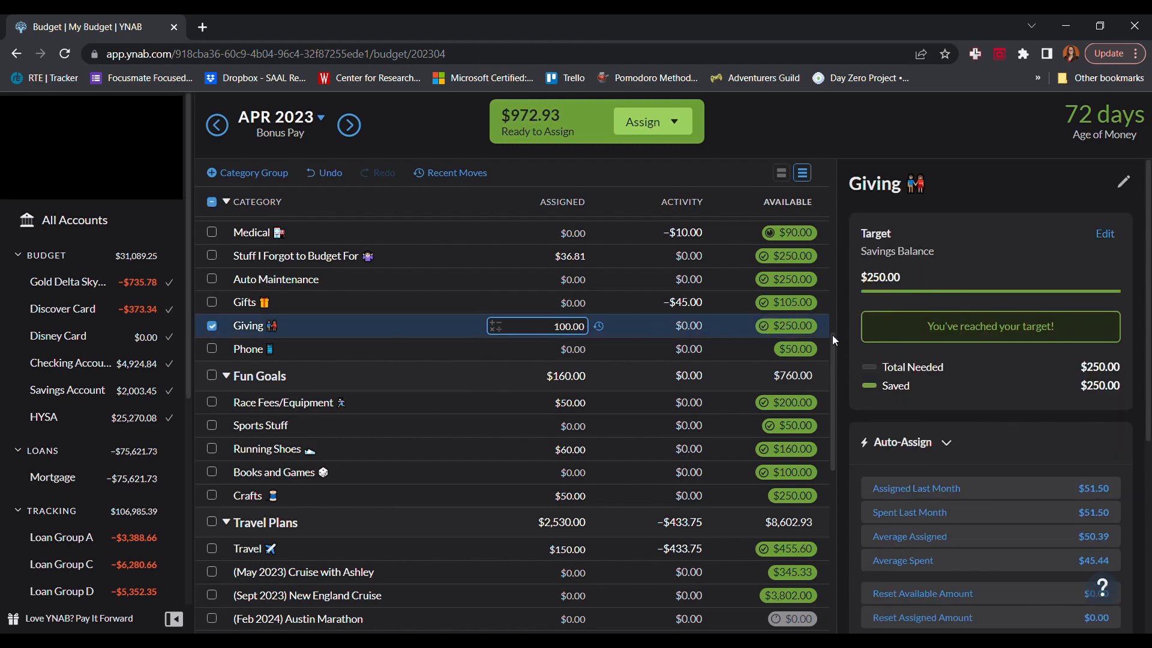
# In True Expenses, assign $10 to Medical and $47.46 to Clothing/Beauty
pyautogui.moveTo(833, 341); pyautogui.dragTo(834, 314)
pyautogui.click(570, 328)
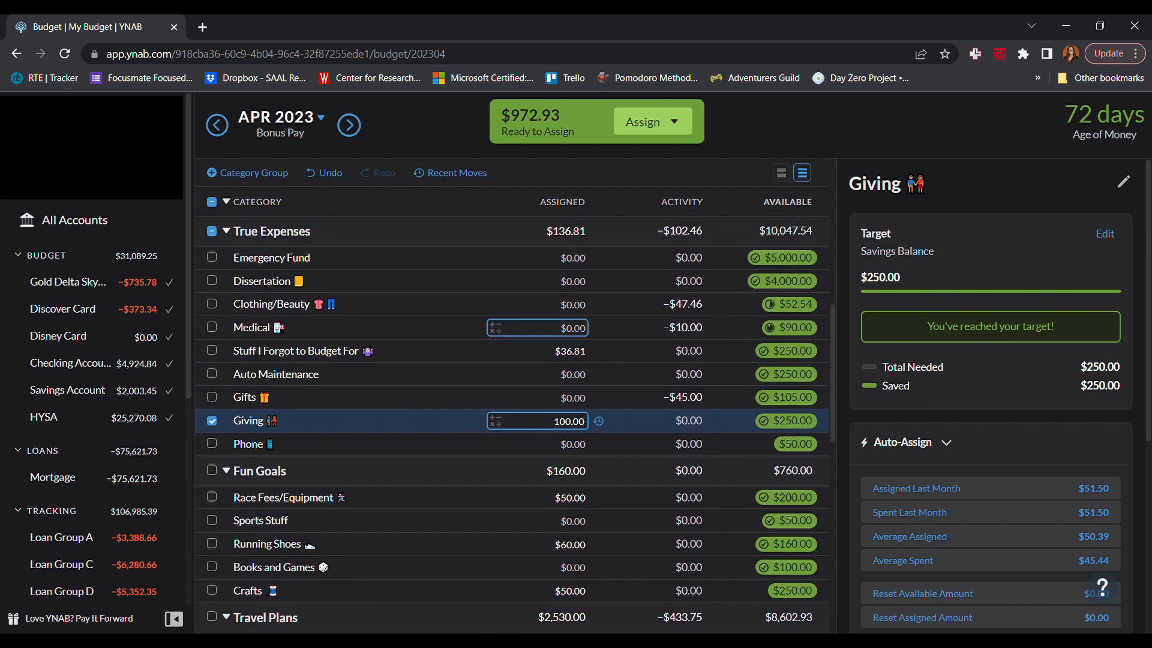
pyautogui.write('10')
pyautogui.press('Return')
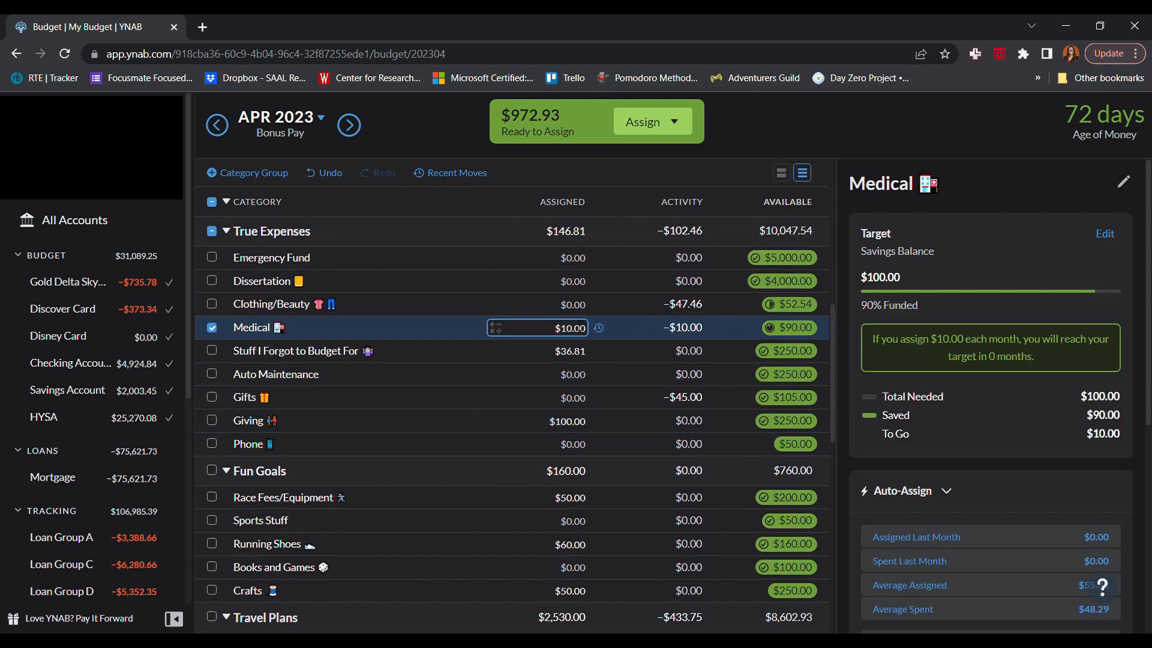
pyautogui.click(576, 313)
pyautogui.write('47.46')
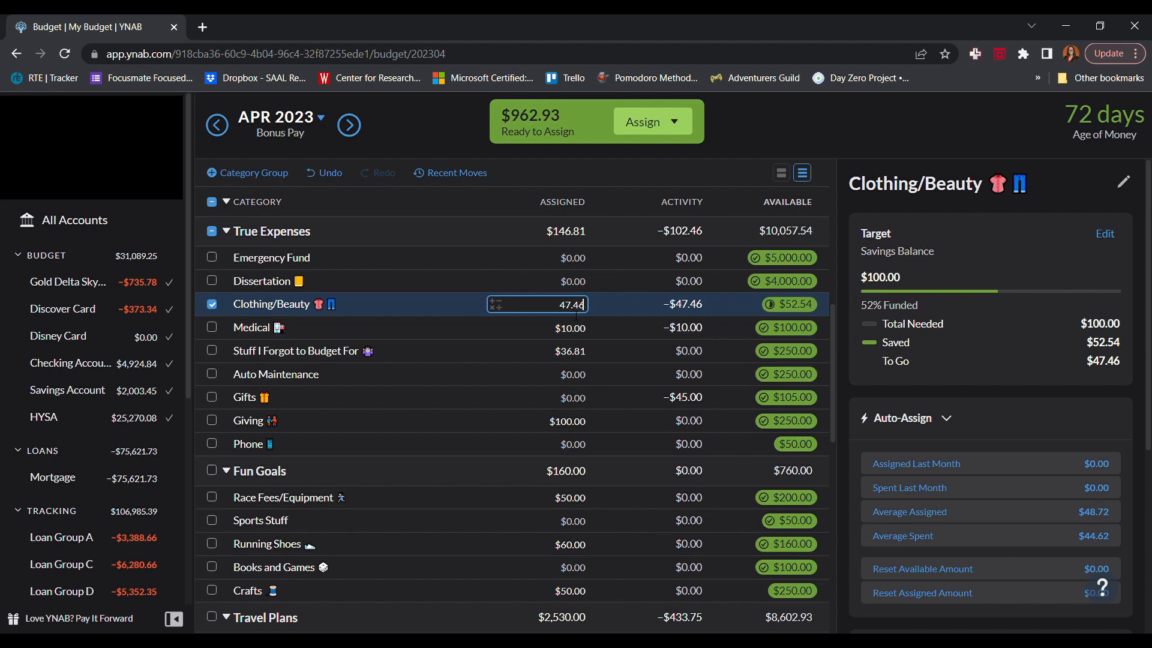
pyautogui.press('Return')
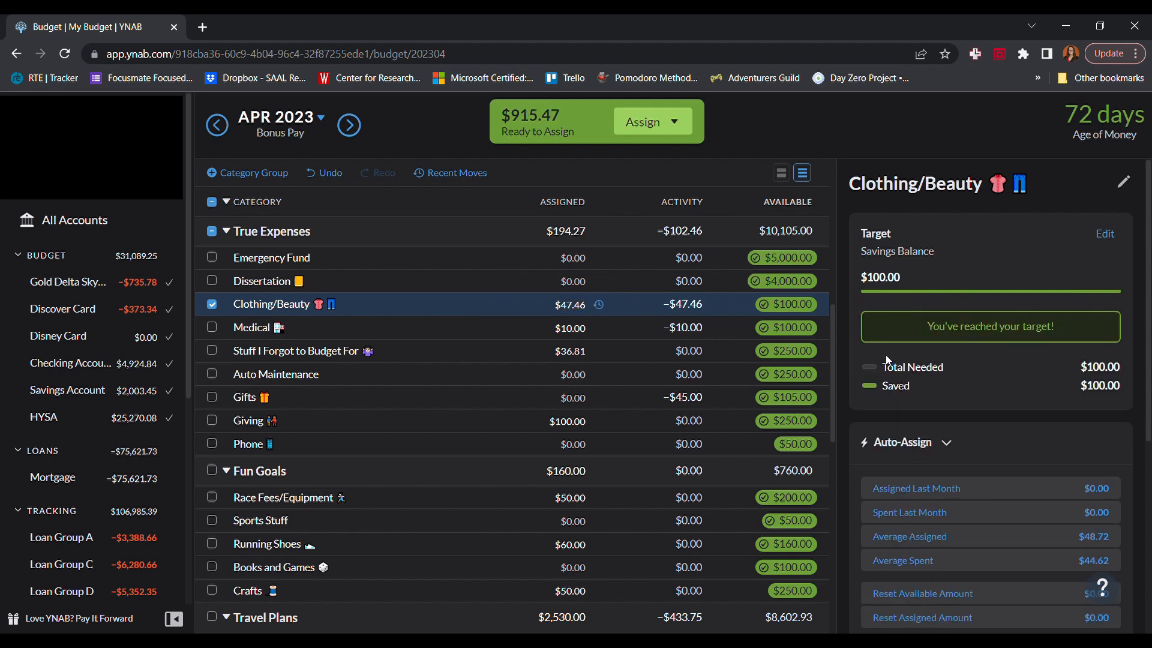
# Assign $750 to the (Feb 2024) Dissertation Writing Retreat category in Current Focus Areas
pyautogui.moveTo(833, 340); pyautogui.dragTo(819, 200)
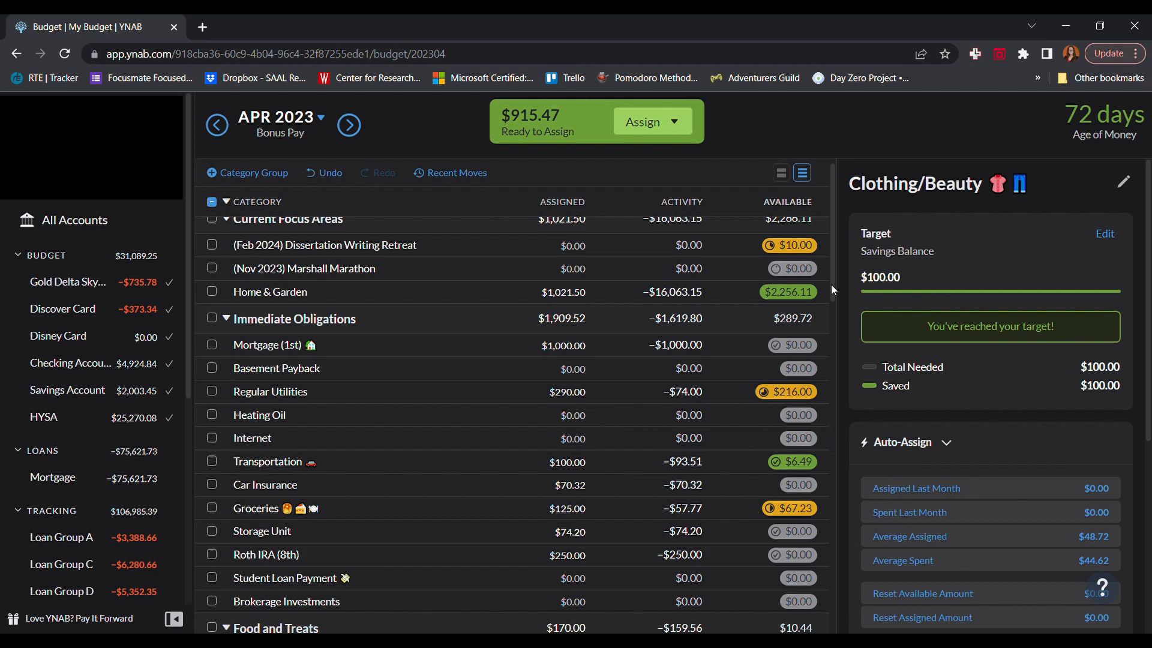
pyautogui.moveTo(830, 284); pyautogui.dragTo(836, 308)
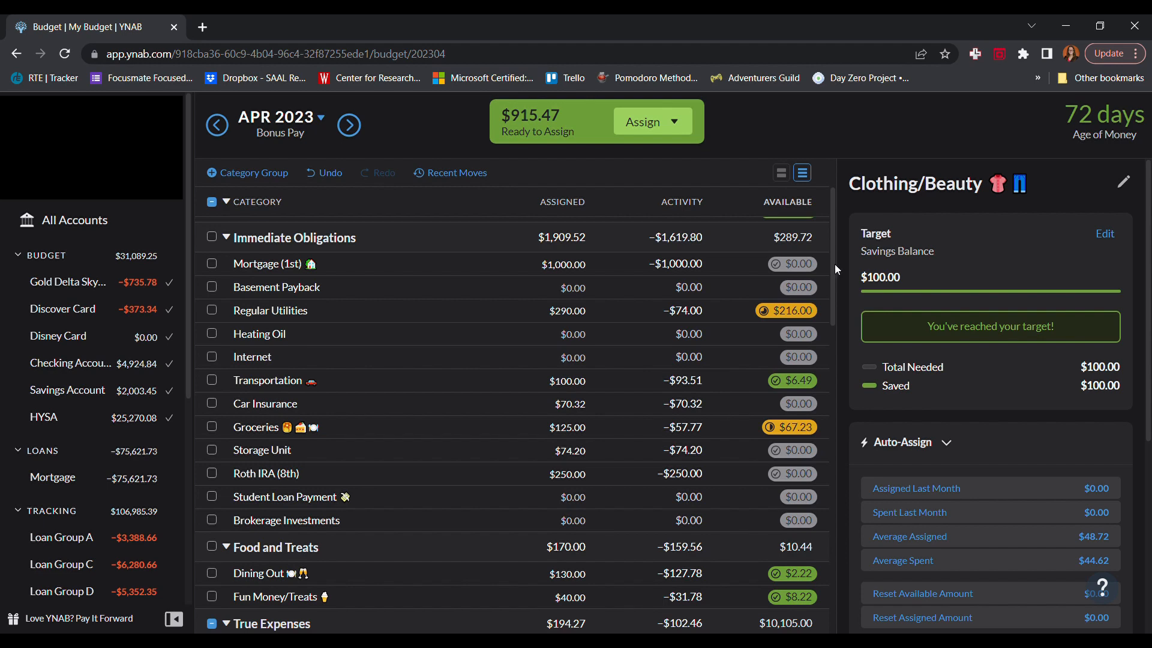
pyautogui.scroll(2, 834, 264)
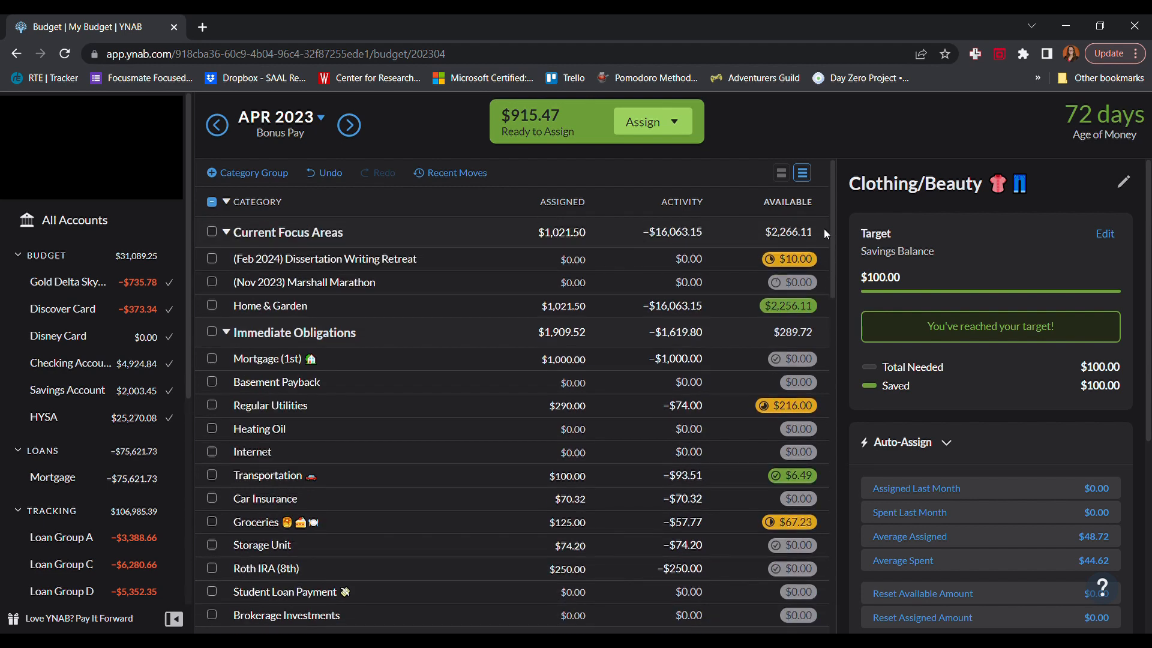
pyautogui.click(580, 260)
pyautogui.click(575, 259)
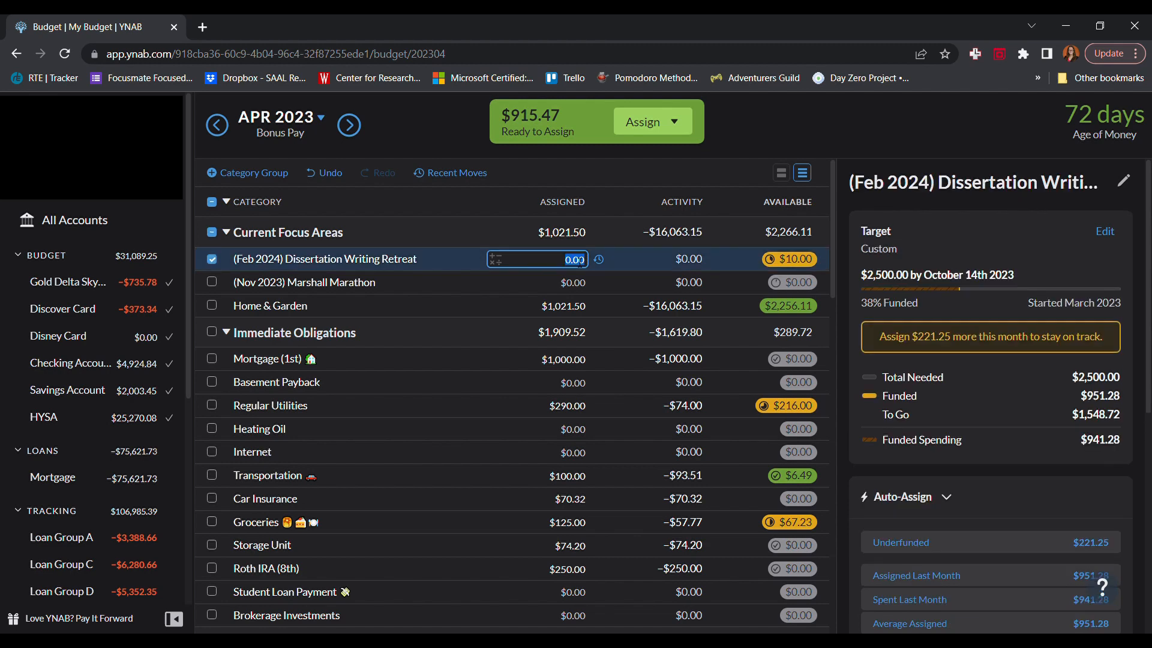
pyautogui.write('750')
pyautogui.press('Return')
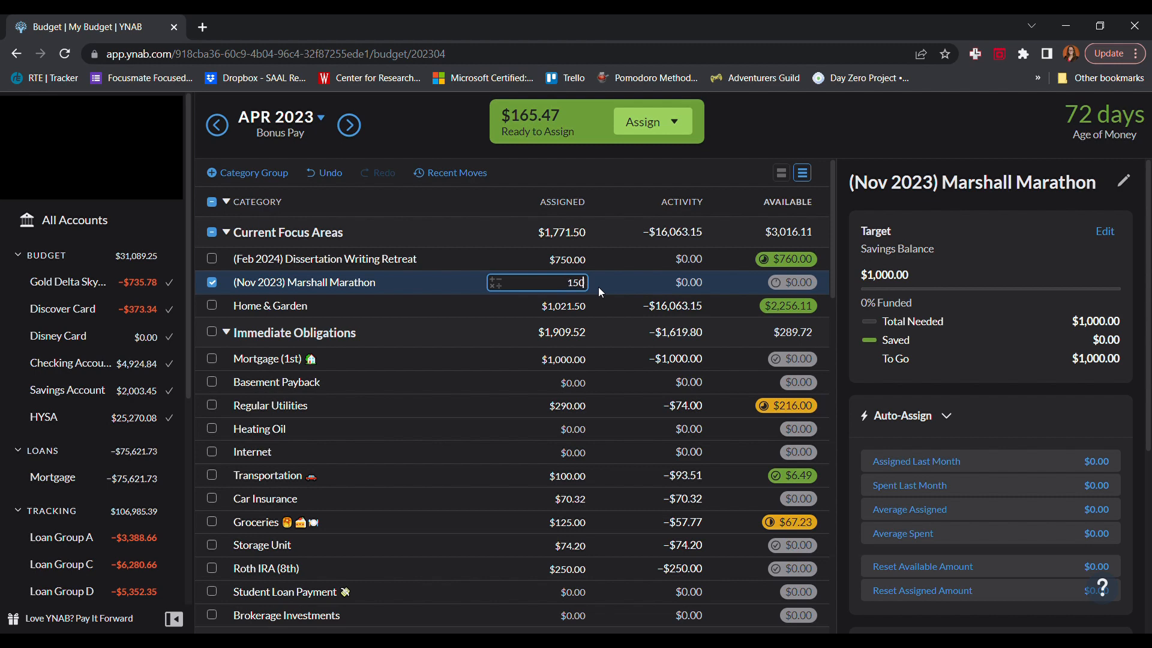
# In Current Focus Areas, assign $150 to (Nov 2023) Marshall Marathon and add $15.47 to Home & Garden's assigned amount
pyautogui.press('Return')
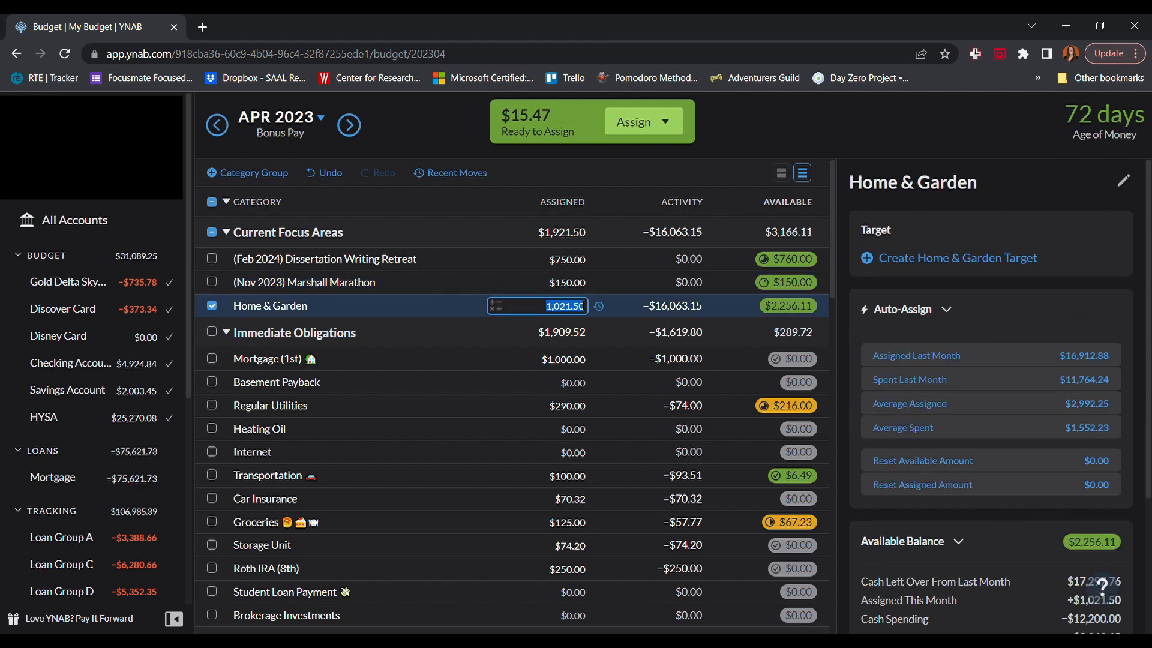
pyautogui.click(583, 306)
pyautogui.write('+15.47')
pyautogui.press('Return')
pyautogui.click(211, 306)
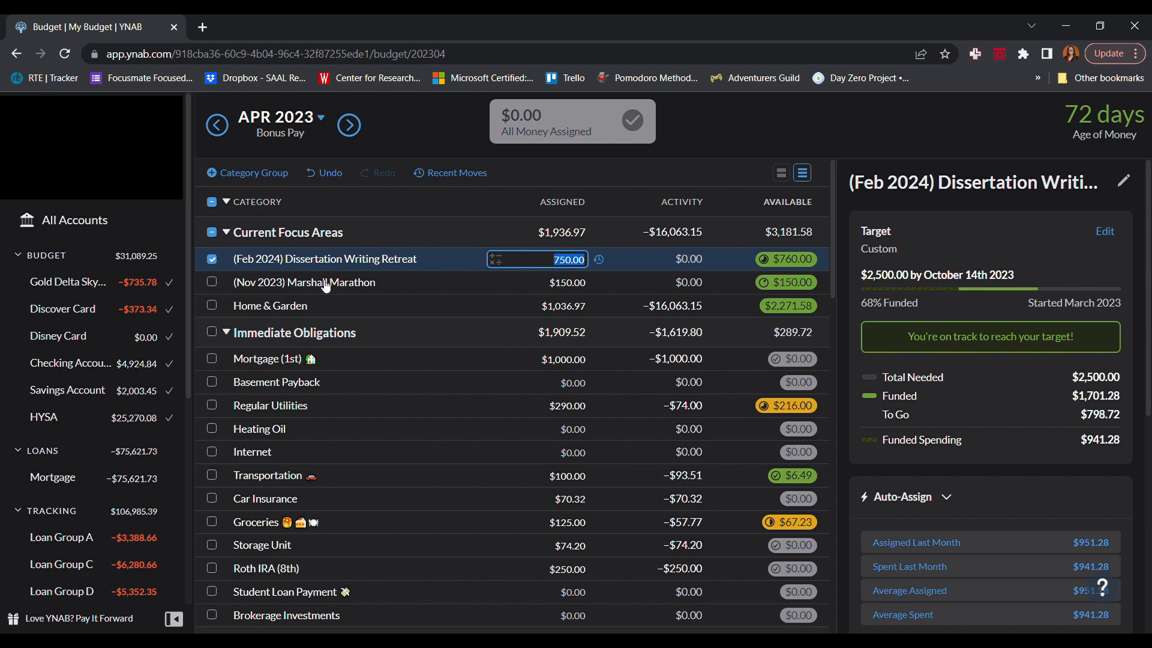
pyautogui.click(206, 258)
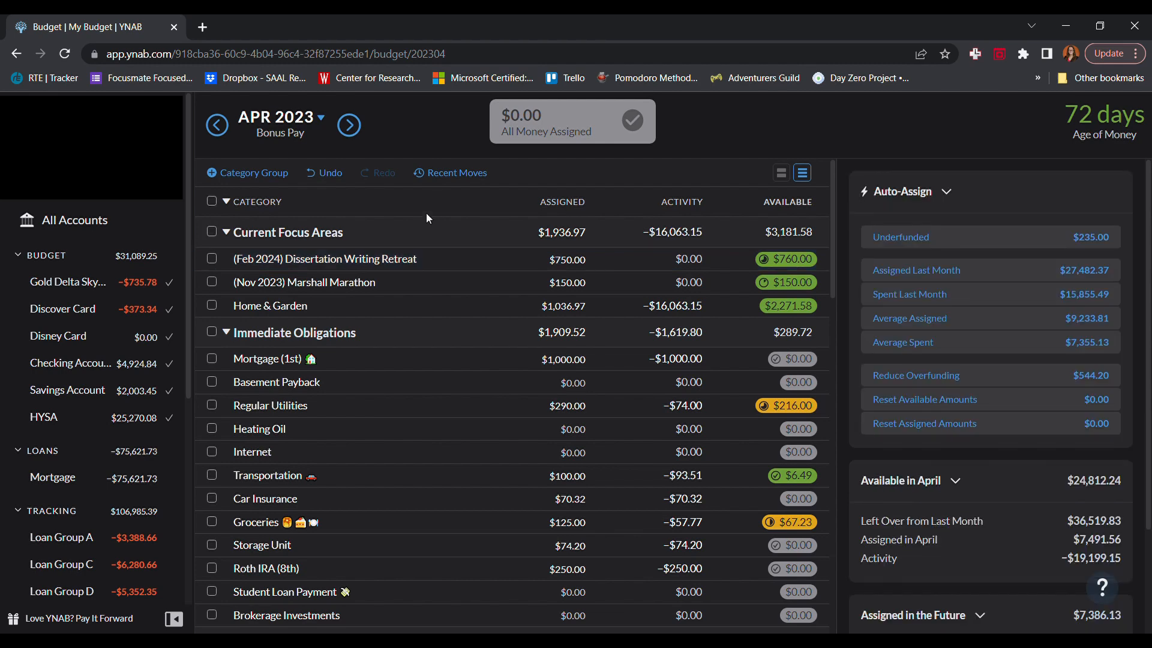
# Review the May 2023 budget's category assignments and return to April 2023
pyautogui.click(349, 125)
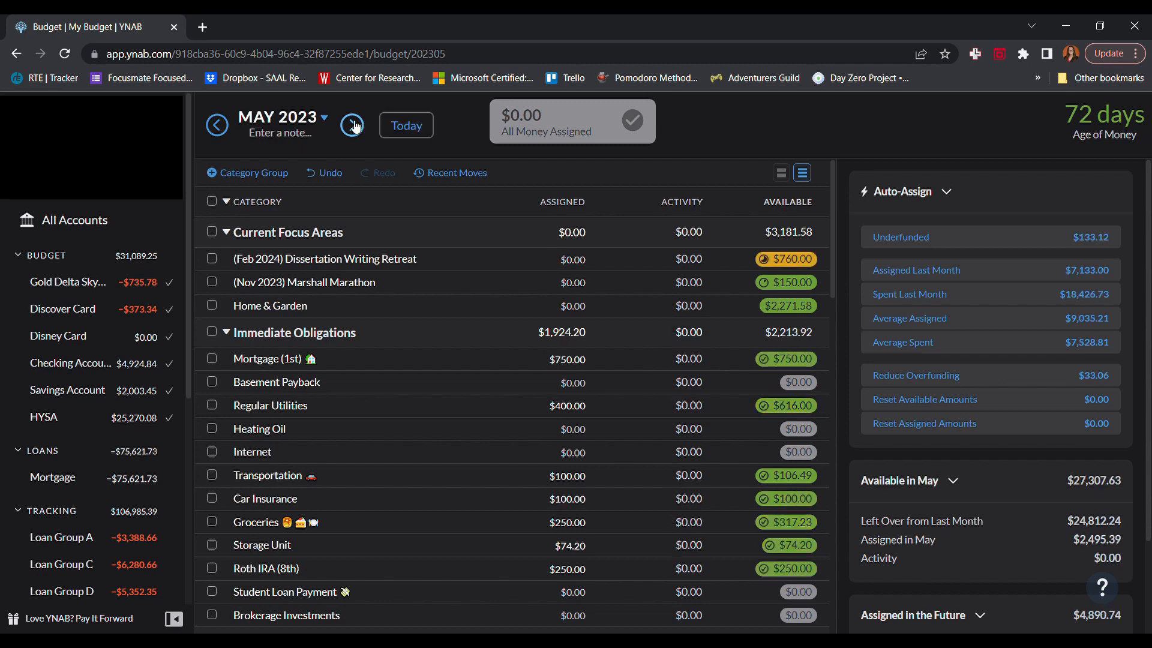
pyautogui.click(218, 126)
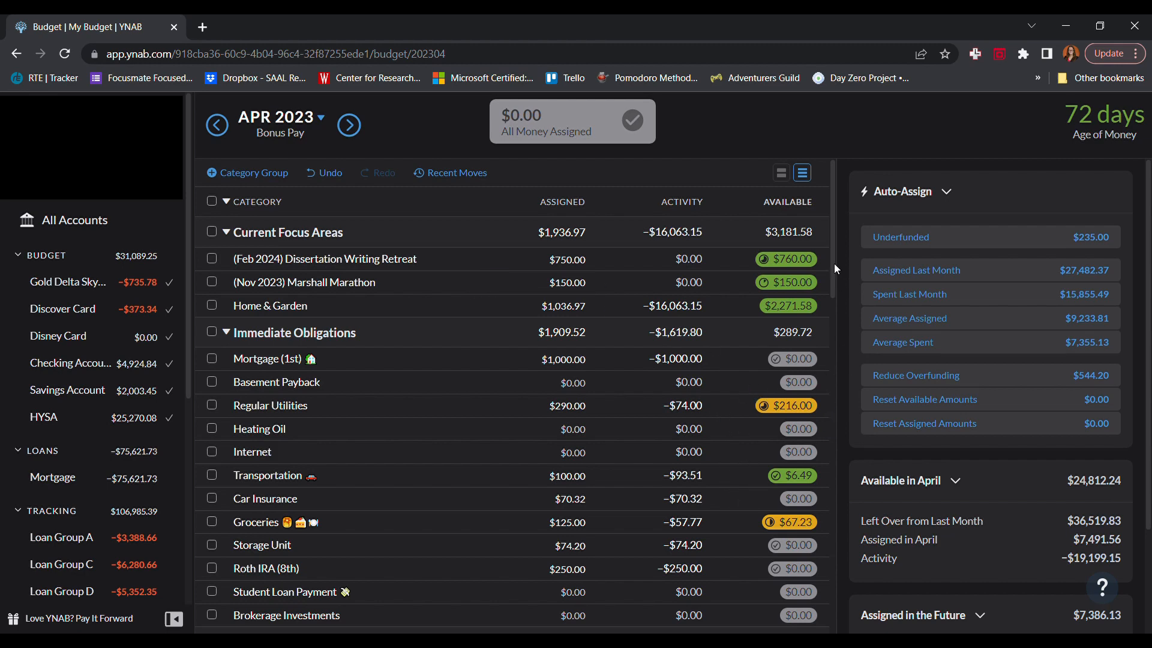
pyautogui.moveTo(834, 264); pyautogui.dragTo(843, 235)
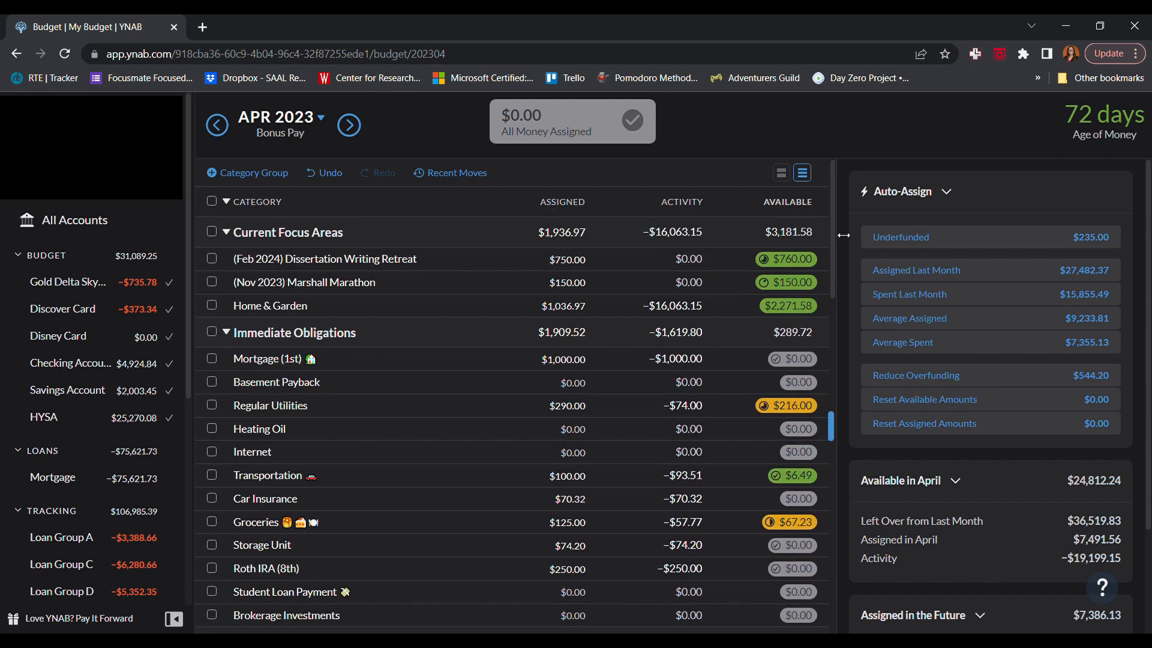